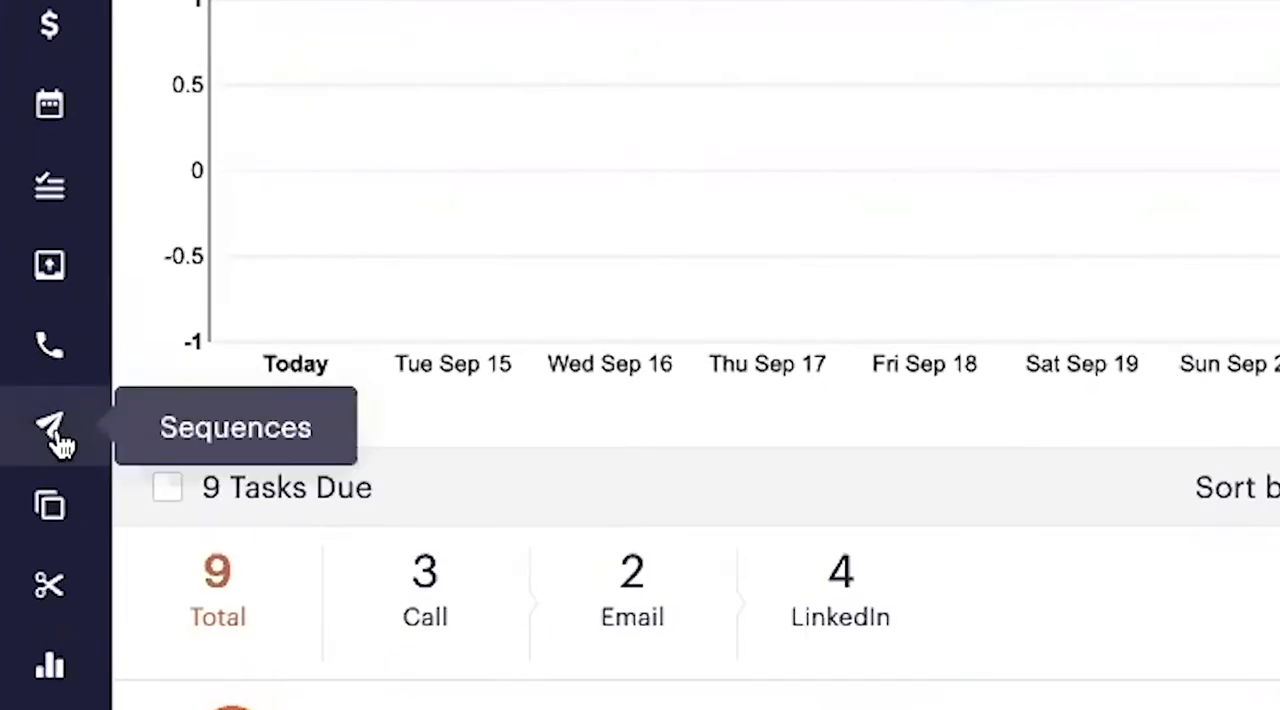
# Open the sequences list and start creating a sequence.
pyautogui.click(52, 432)
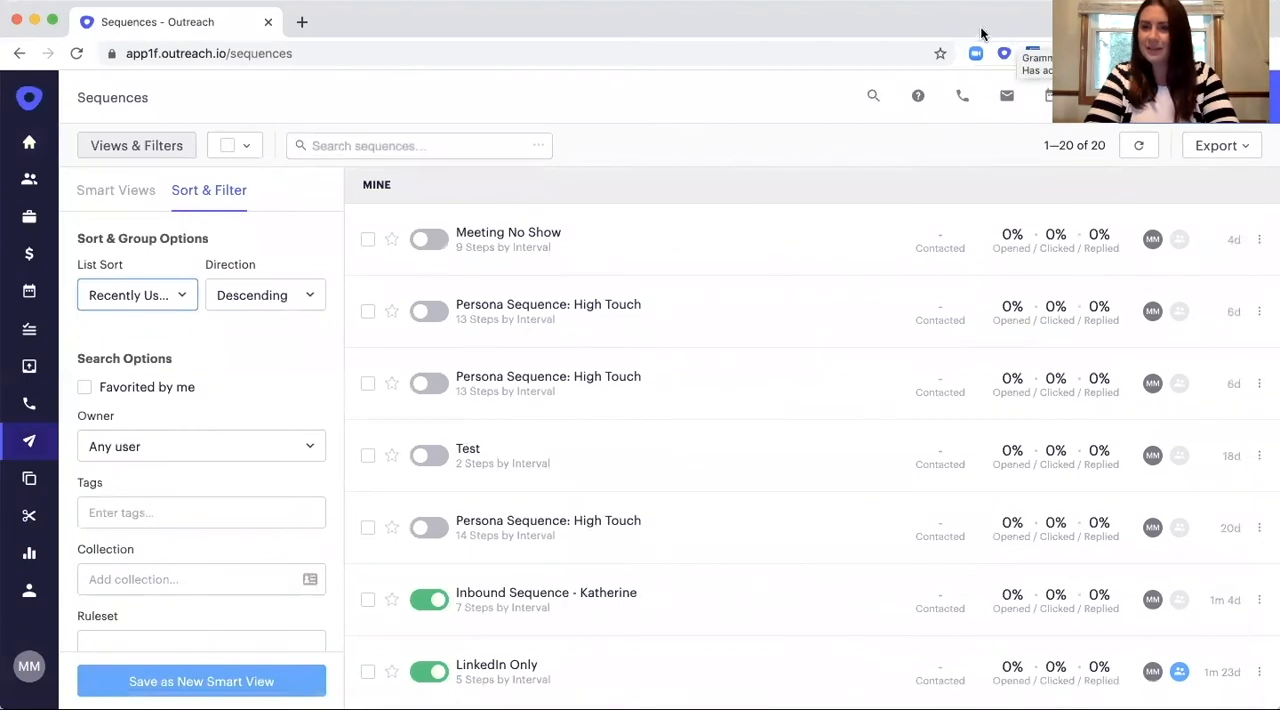
pyautogui.click(1222, 97)
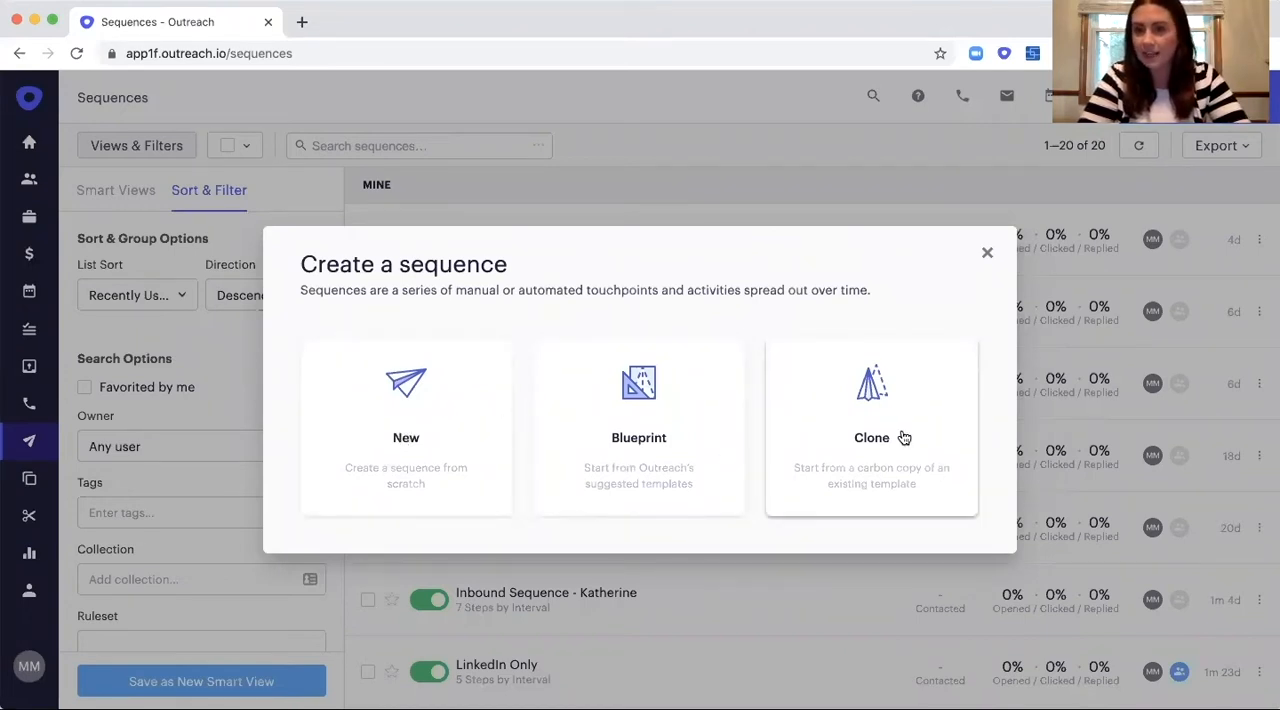
# Review the suggested blueprint sequences and the steps of Persona Sequence: High Touch, and return to the creation options.
pyautogui.click(623, 437)
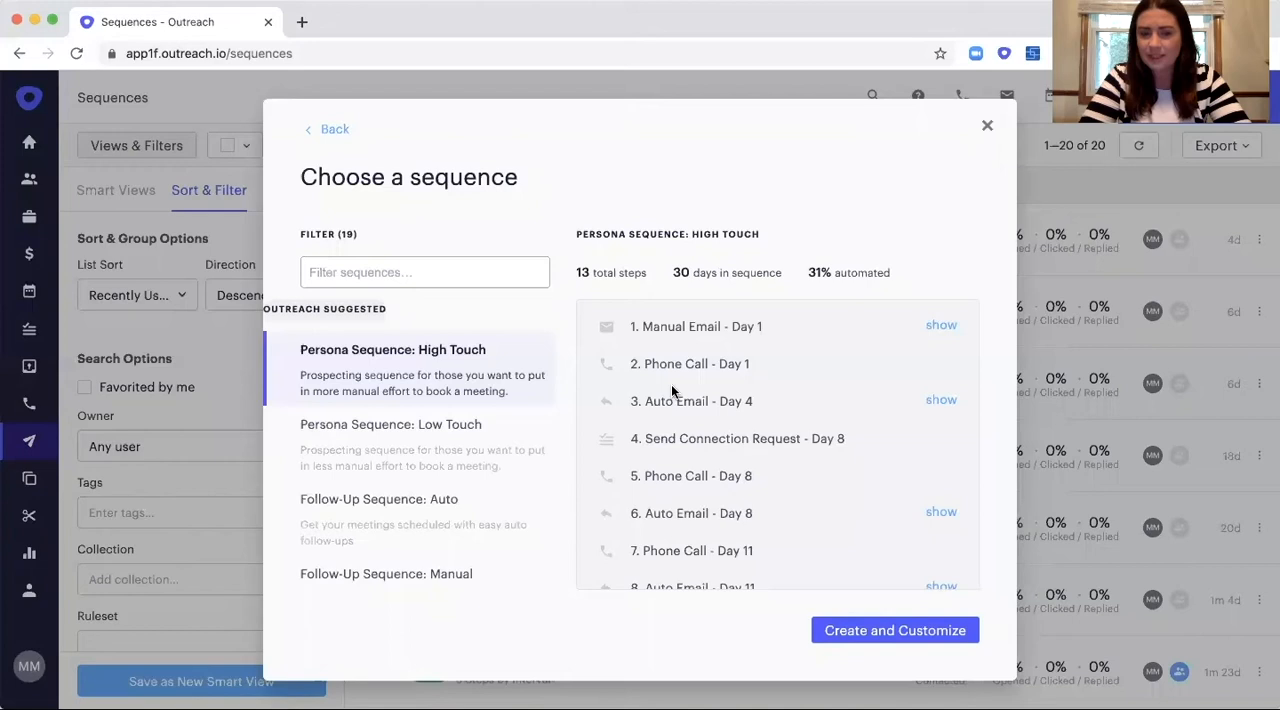
pyautogui.scroll(-3, 671, 389)
pyautogui.scroll(3, 671, 389)
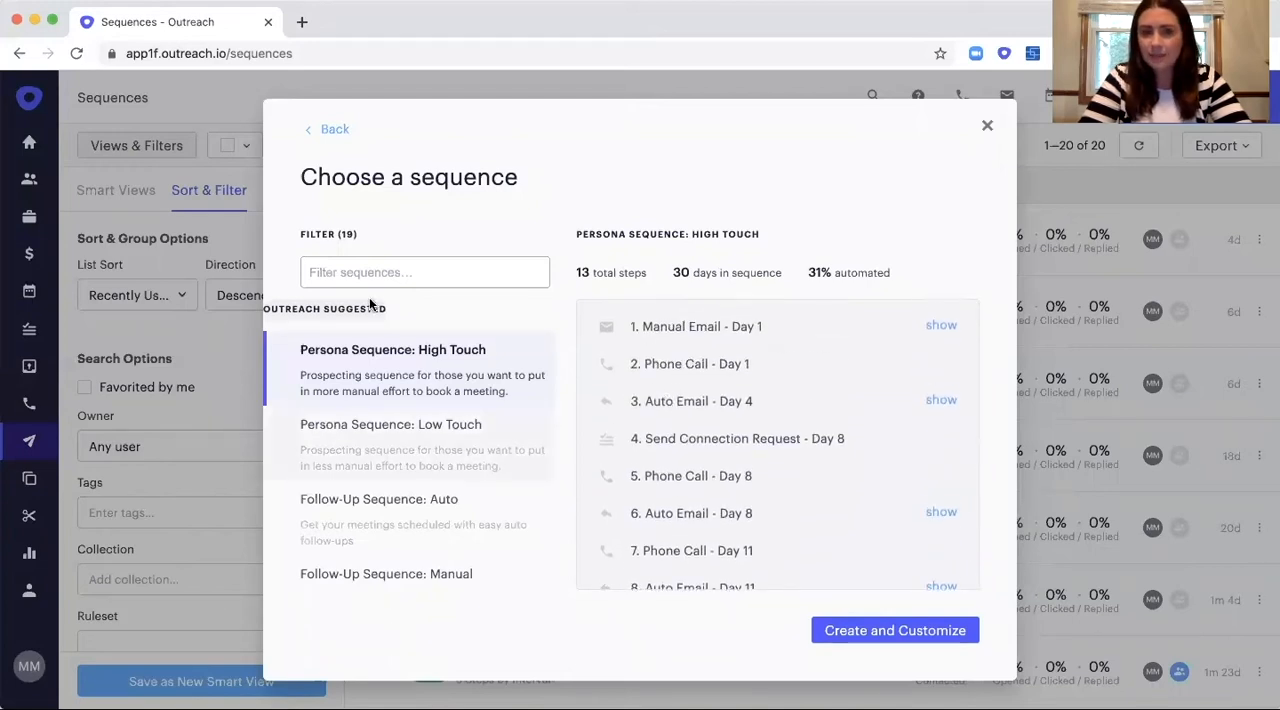
pyautogui.click(332, 132)
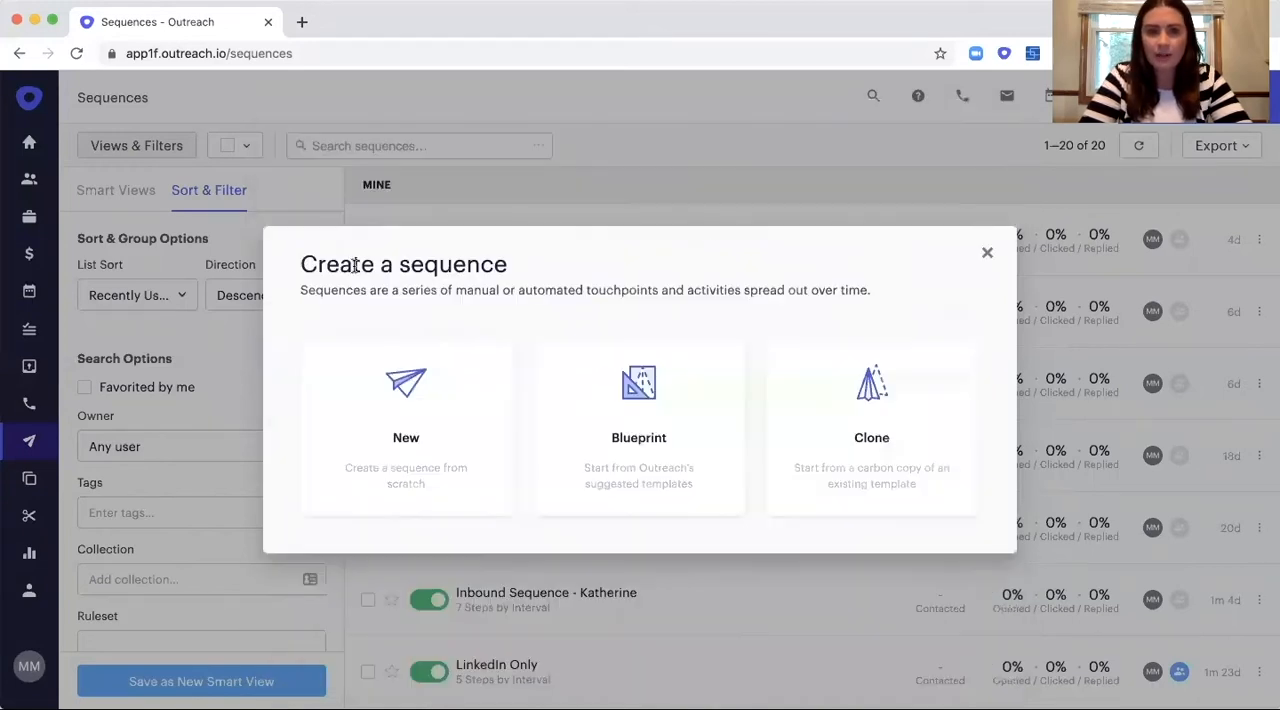
# Create a sequence from scratch named "Video Play" with steps by day interval, shared so others can see and use it.
pyautogui.click(380, 424)
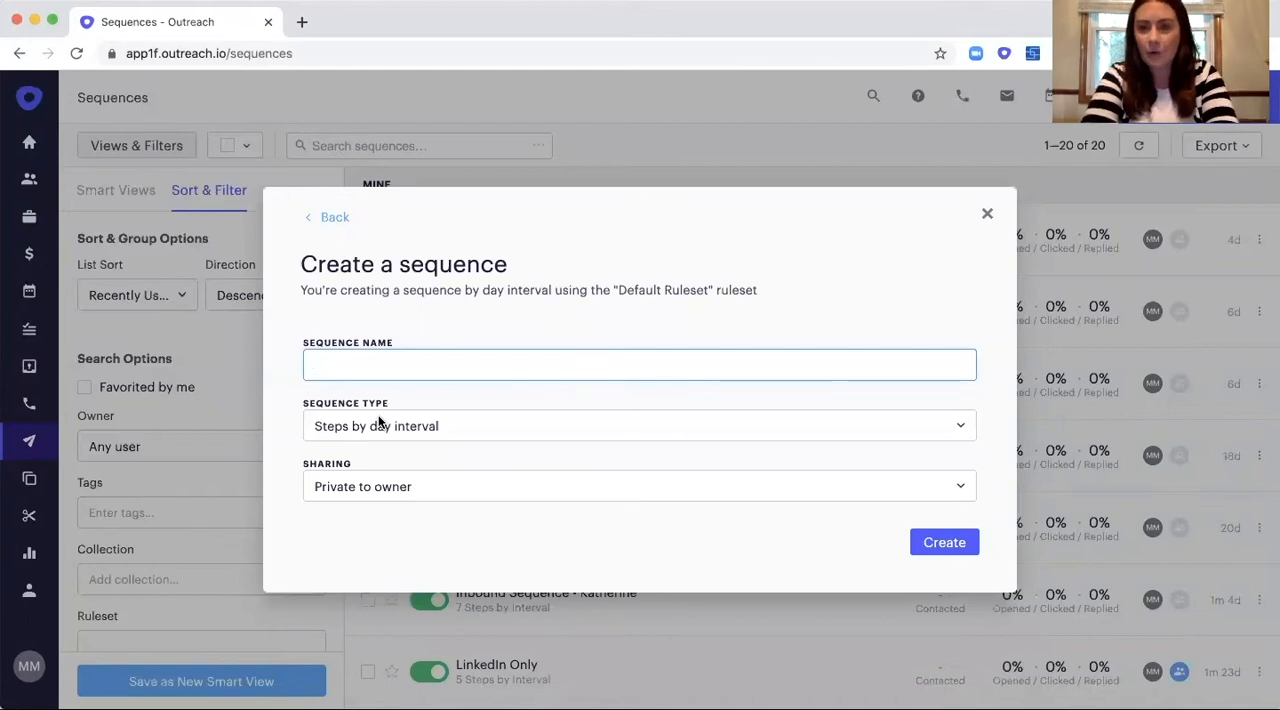
pyautogui.write('Video Play')
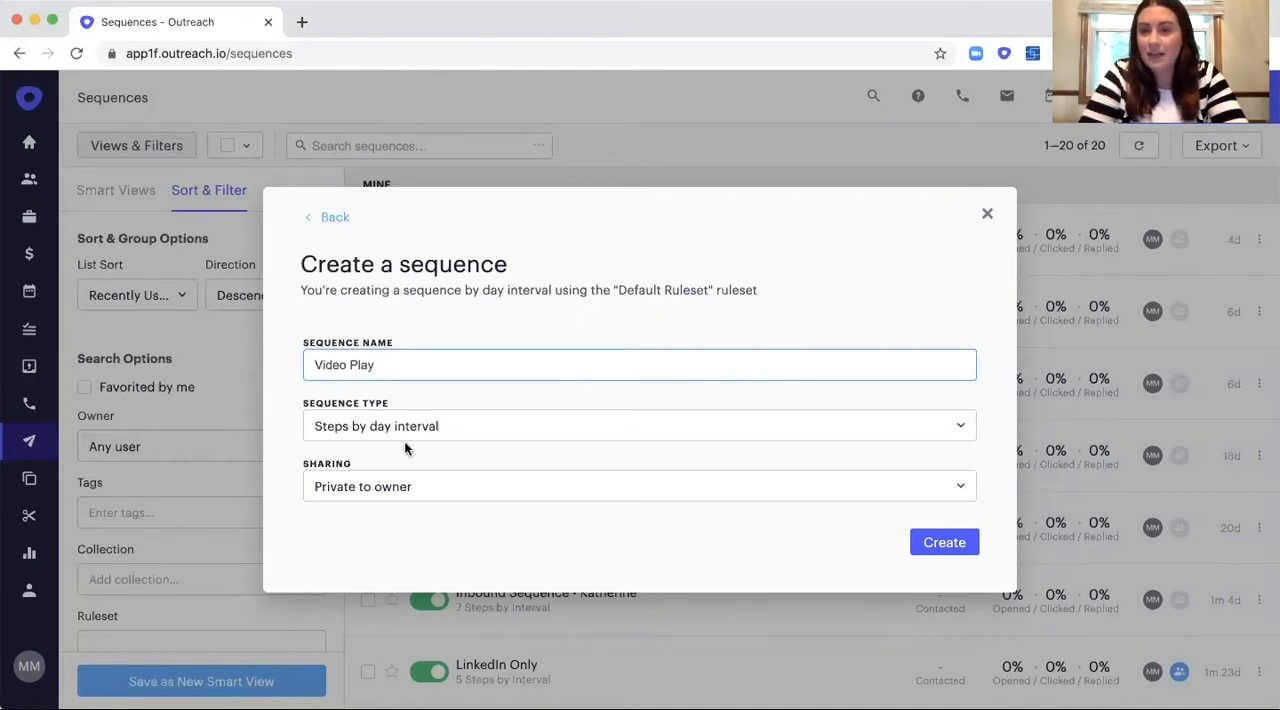
pyautogui.click(398, 488)
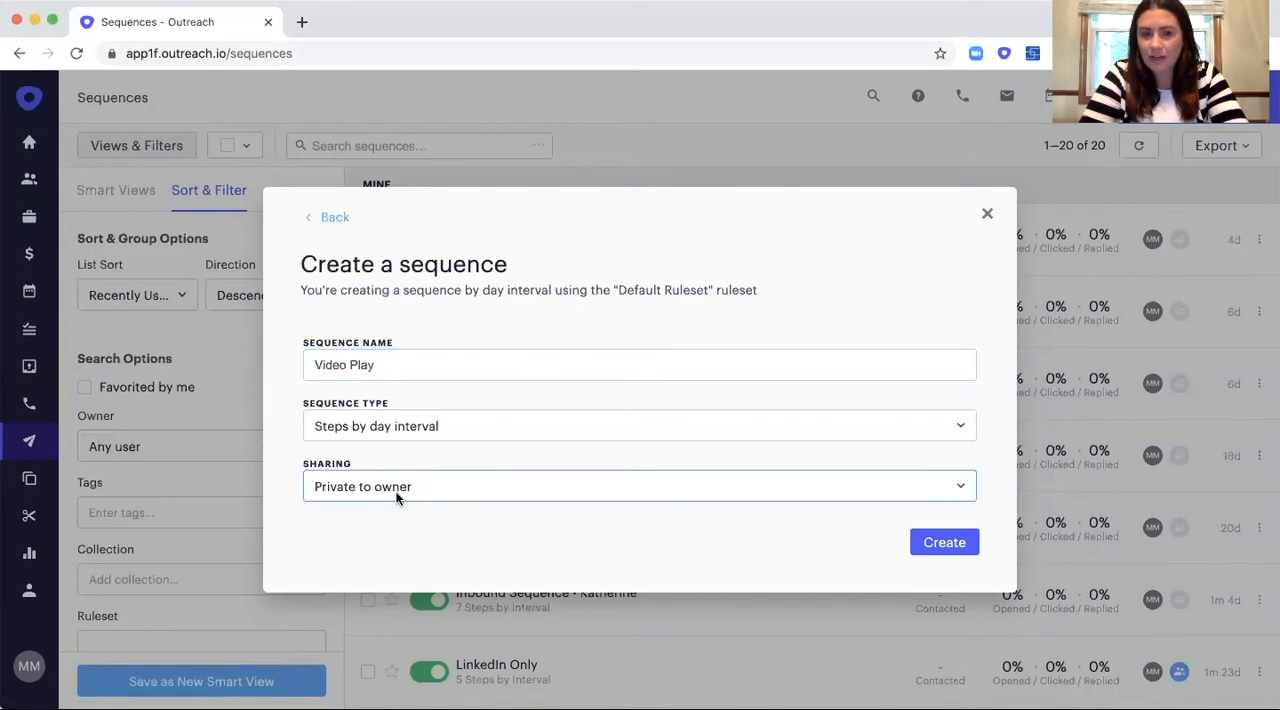
pyautogui.click(379, 586)
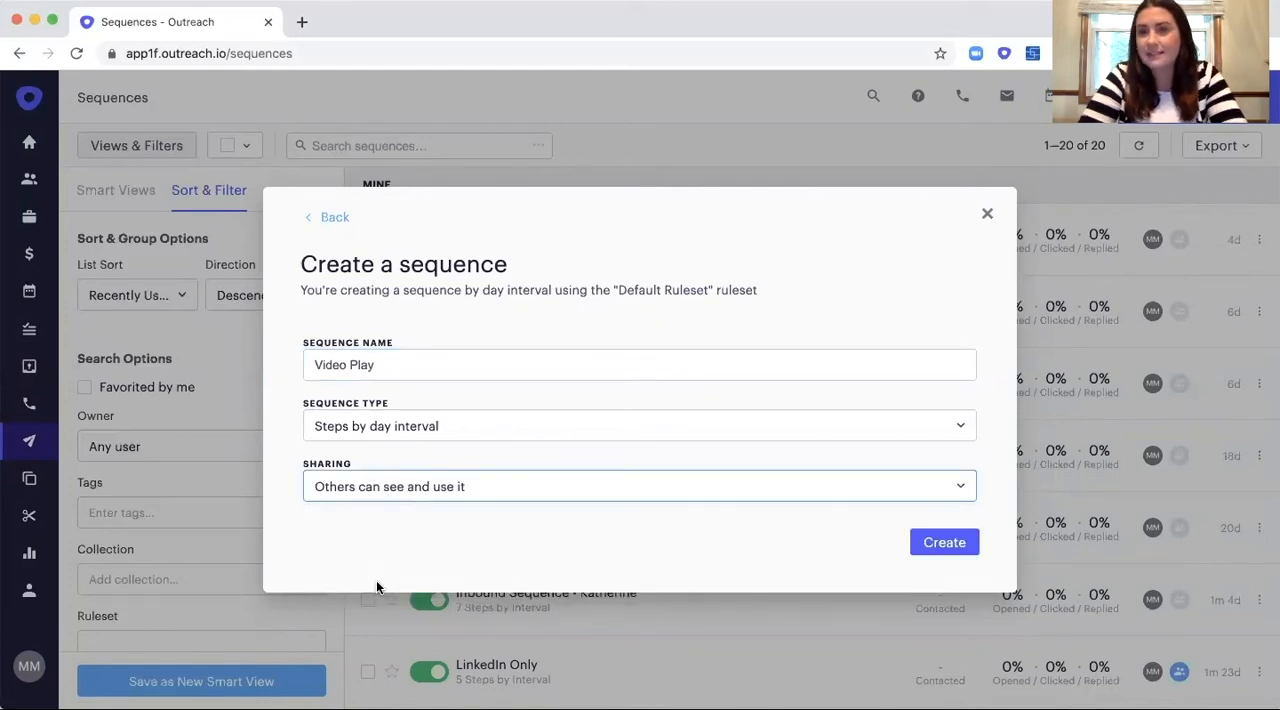
pyautogui.click(928, 545)
pyautogui.click(928, 545)
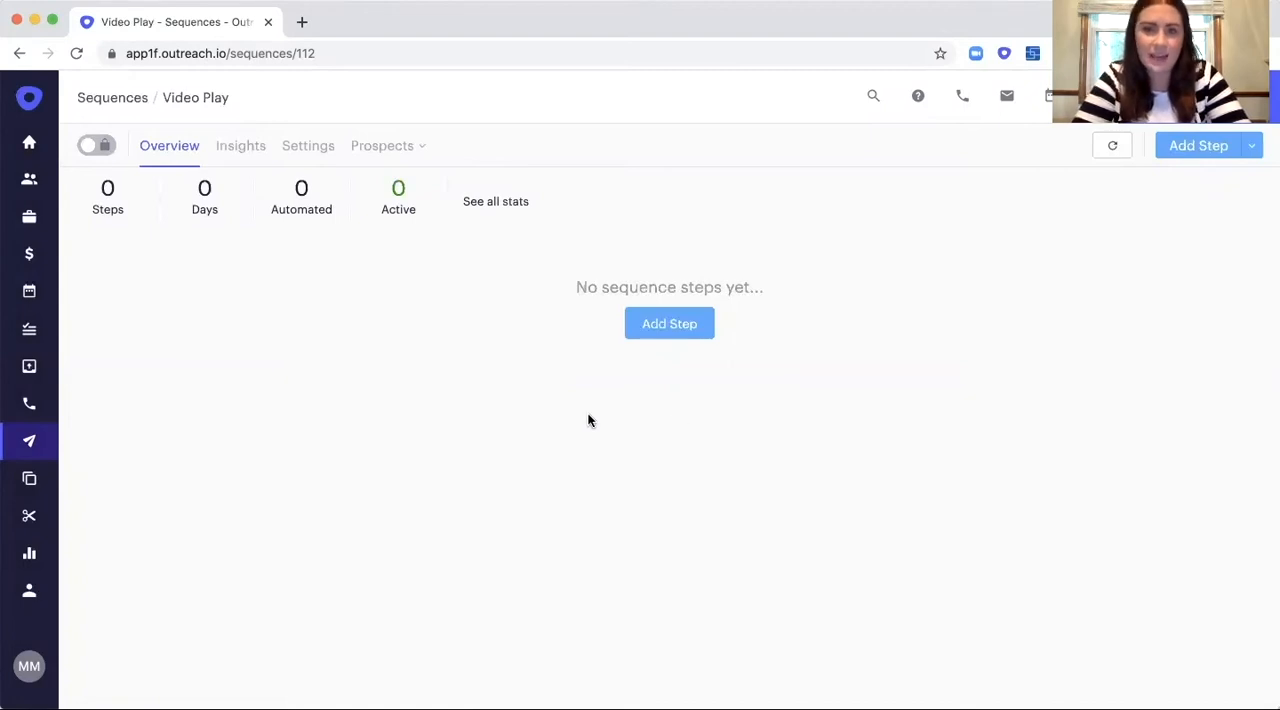
# Add an Auto Email as the first sequence step with a wait of 20 minutes.
pyautogui.click(661, 334)
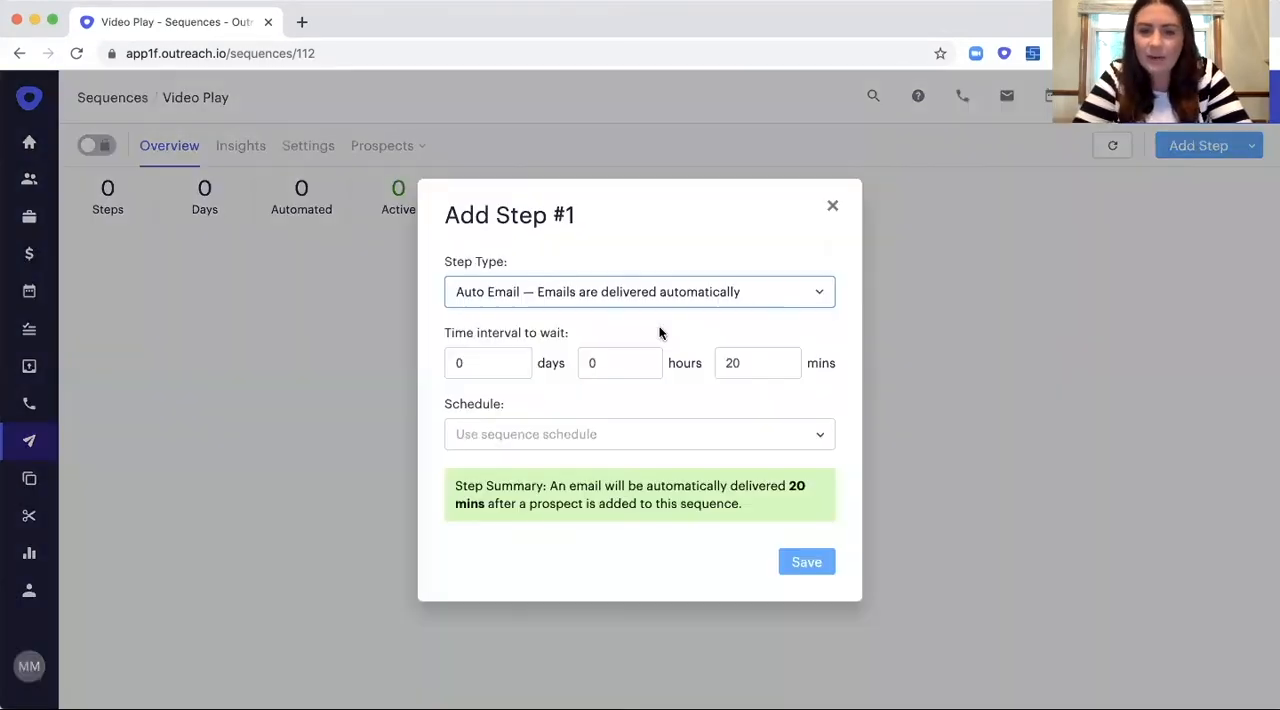
pyautogui.click(818, 293)
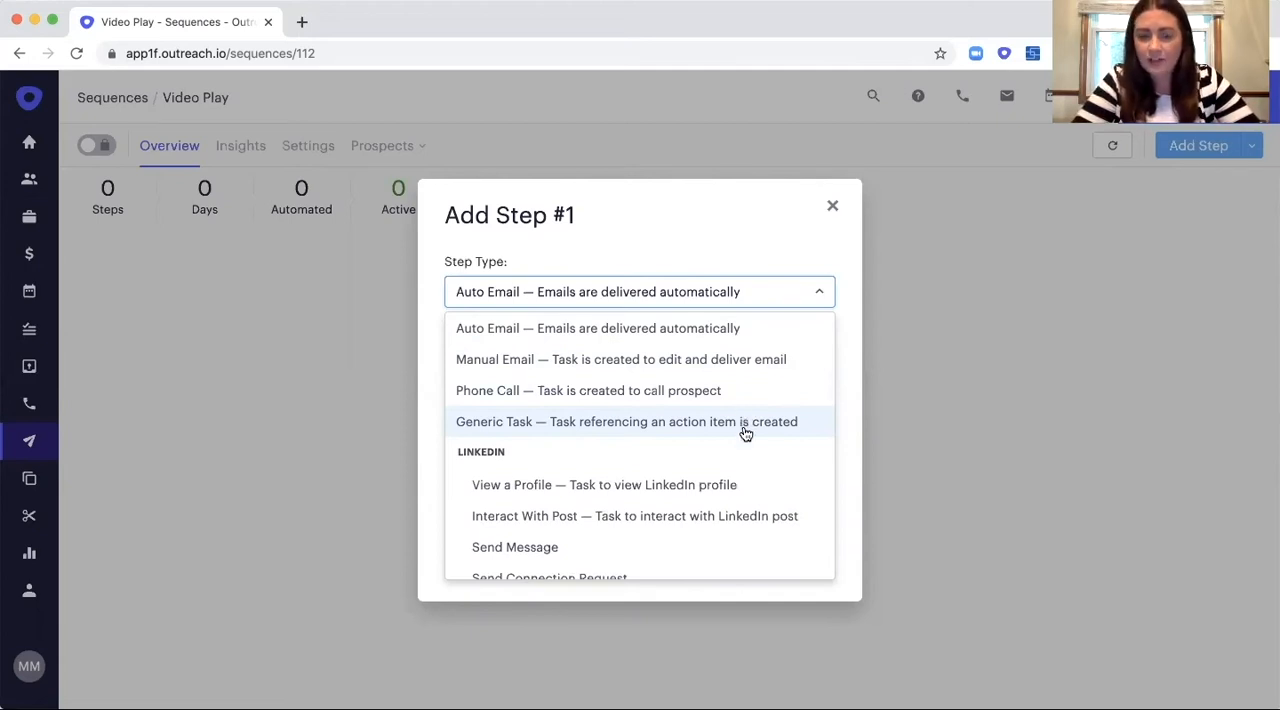
pyautogui.scroll(-1, 744, 445)
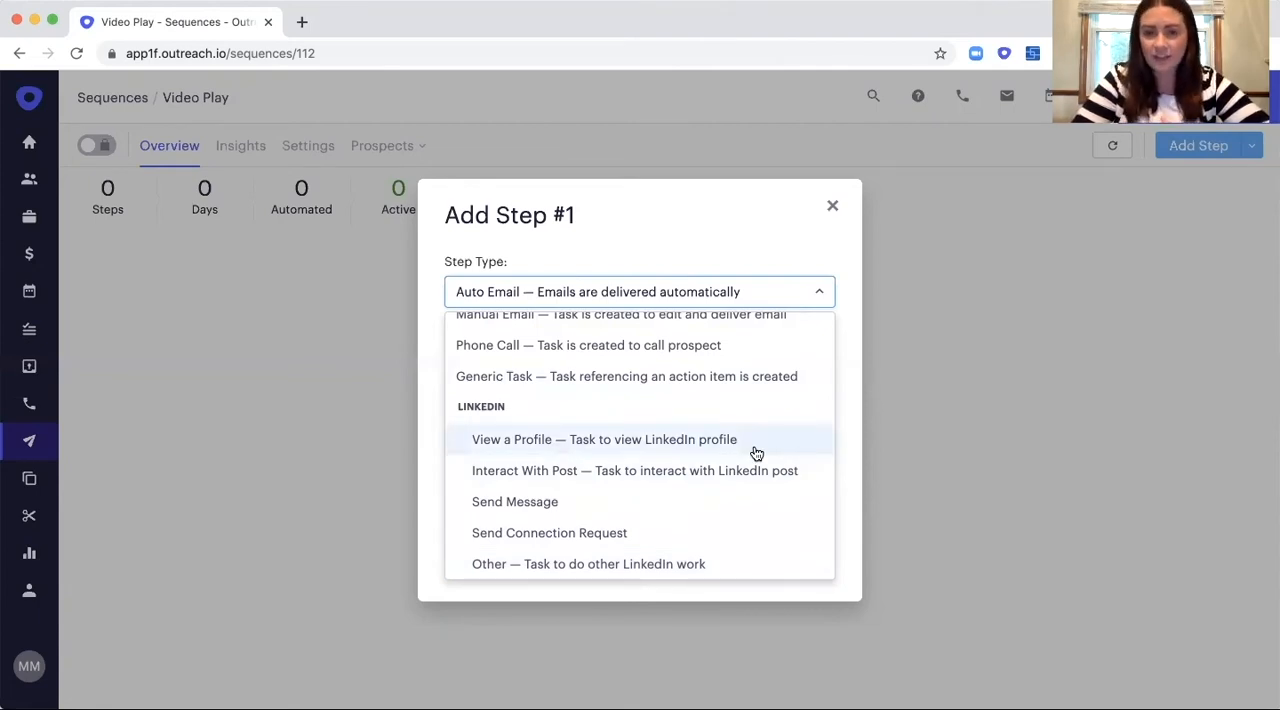
pyautogui.scroll(1, 754, 420)
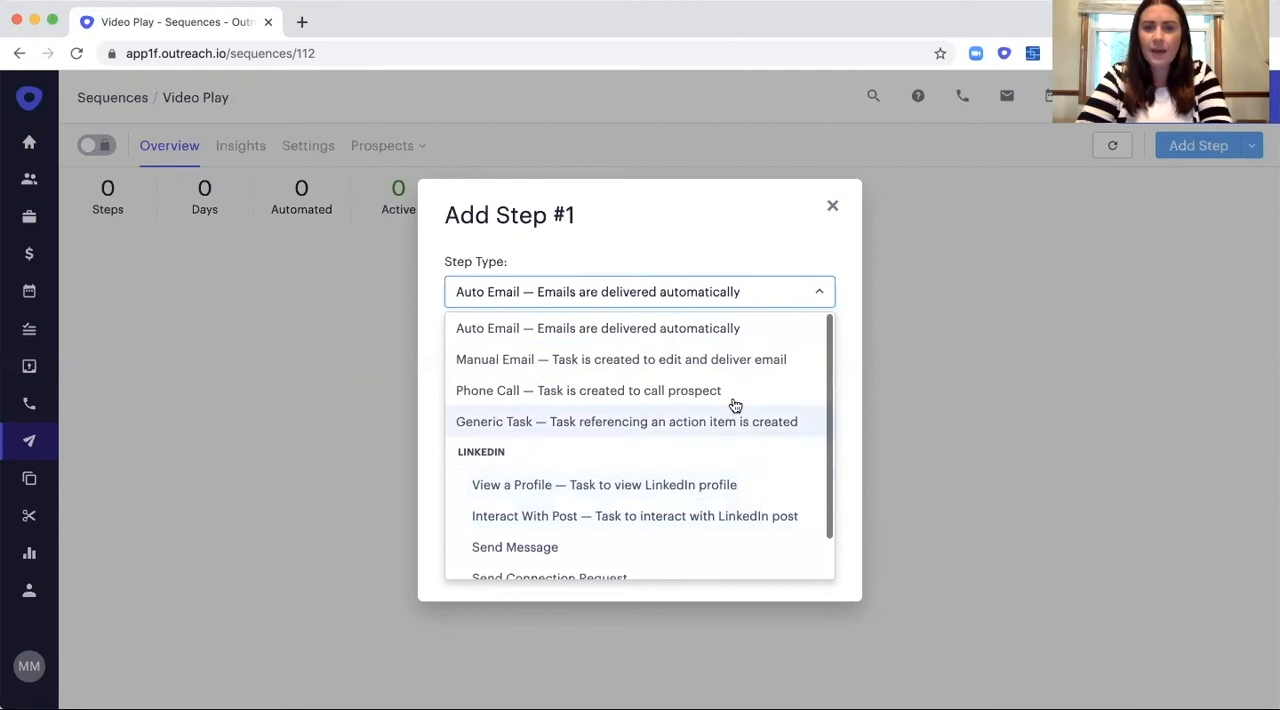
pyautogui.click(681, 337)
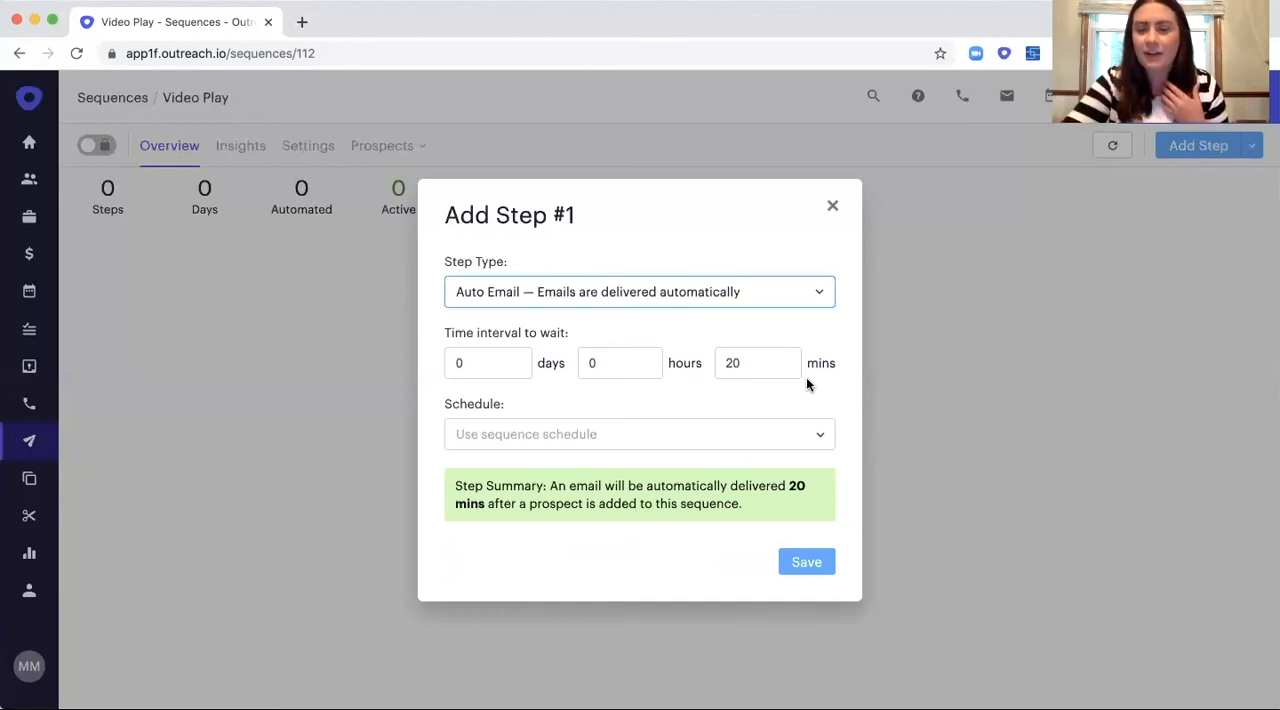
pyautogui.click(480, 369)
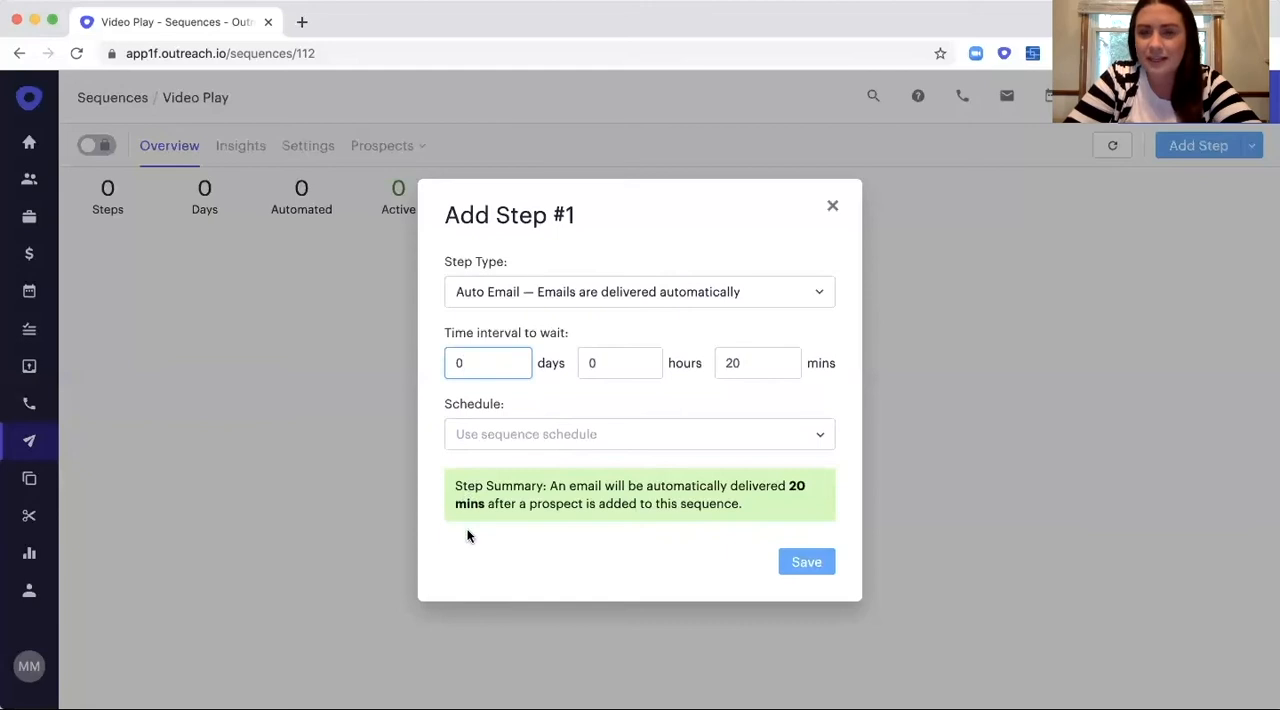
pyautogui.click(801, 565)
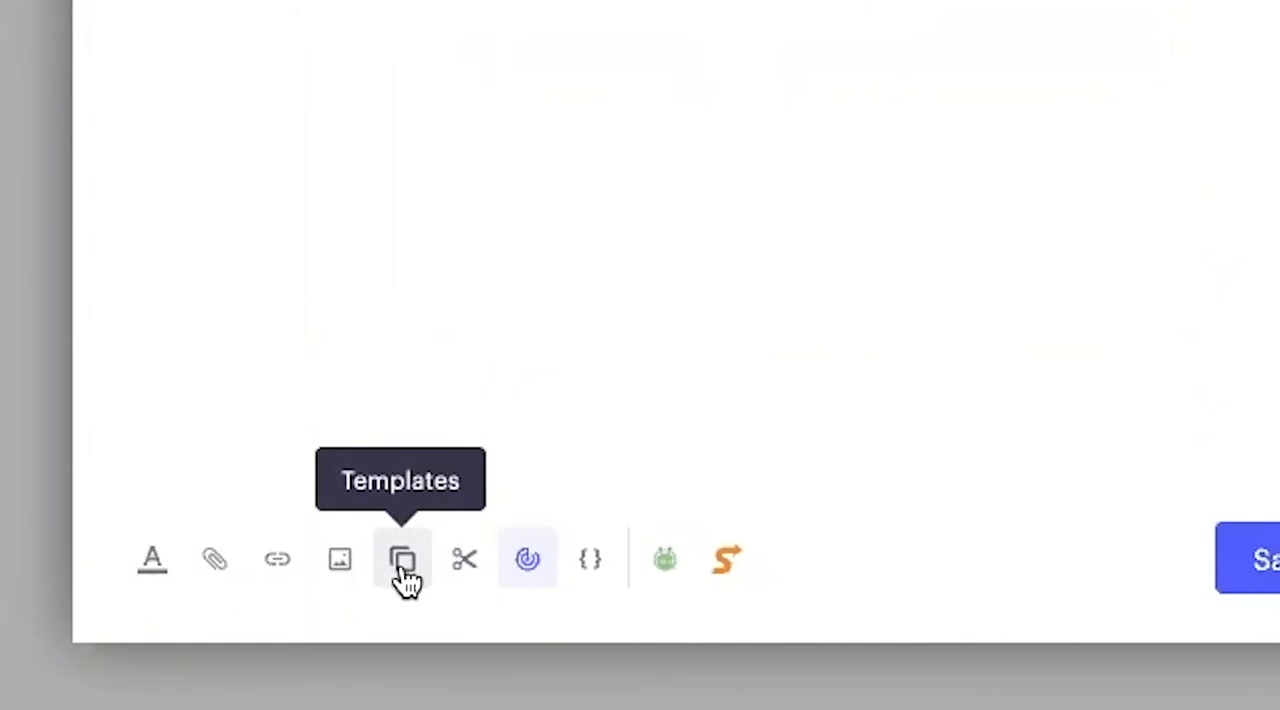
# Link the Change Management template to the first step's email and save it.
pyautogui.click(403, 568)
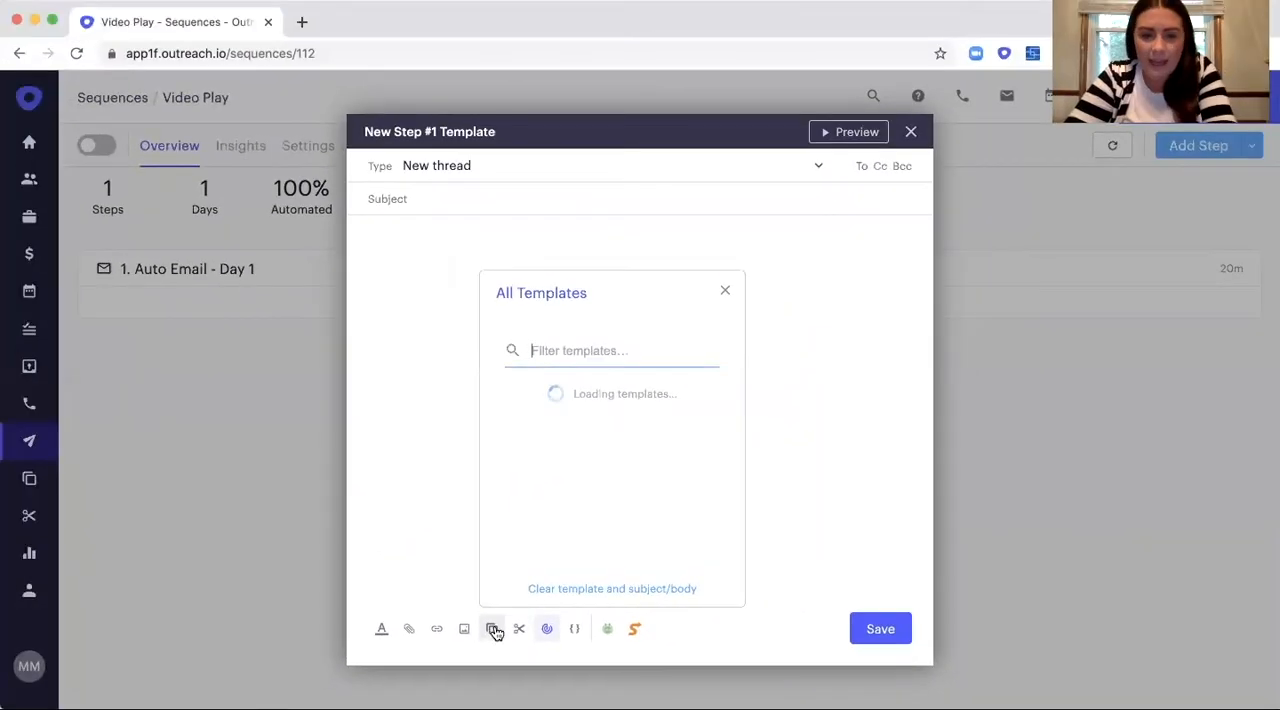
pyautogui.scroll(-2, 572, 421)
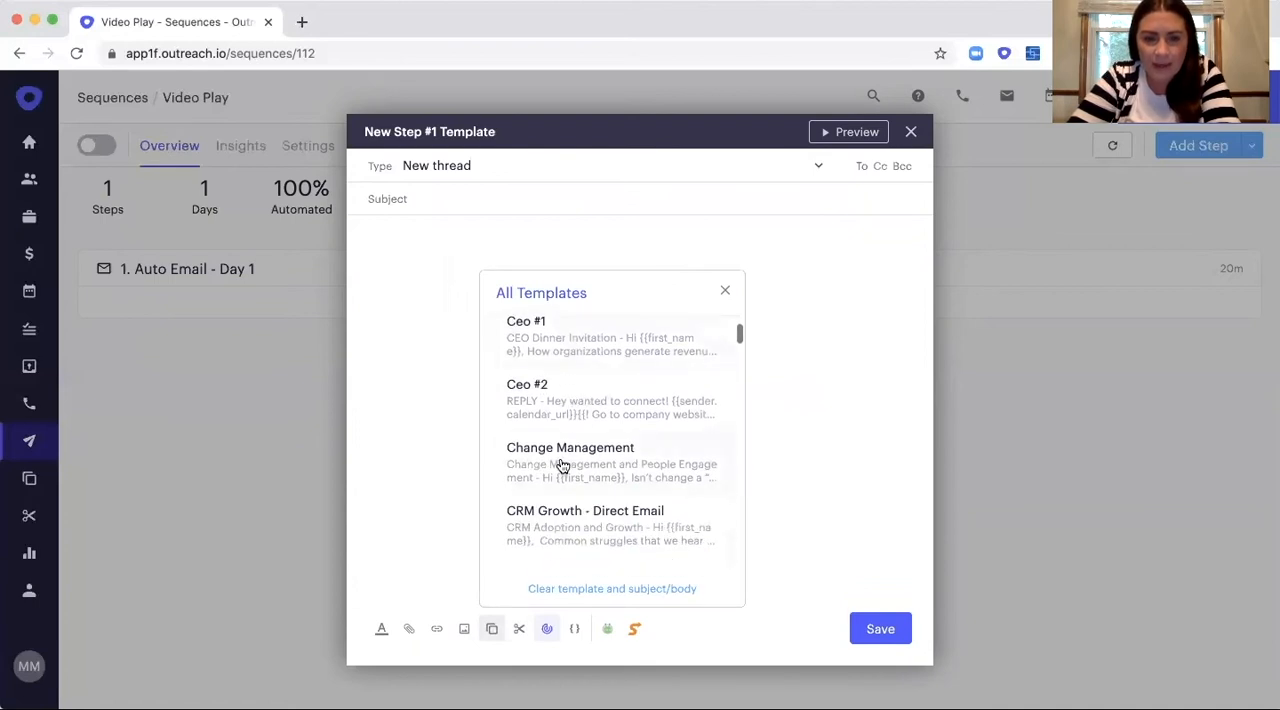
pyautogui.click(562, 465)
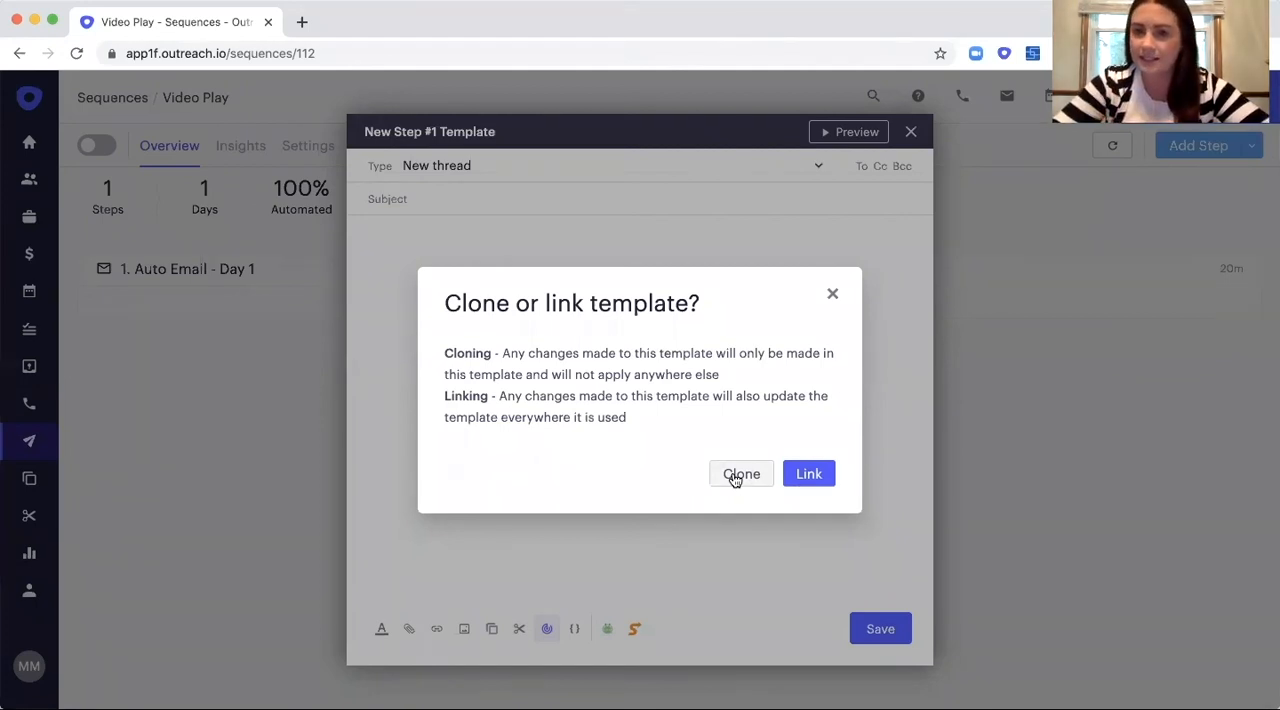
pyautogui.click(808, 474)
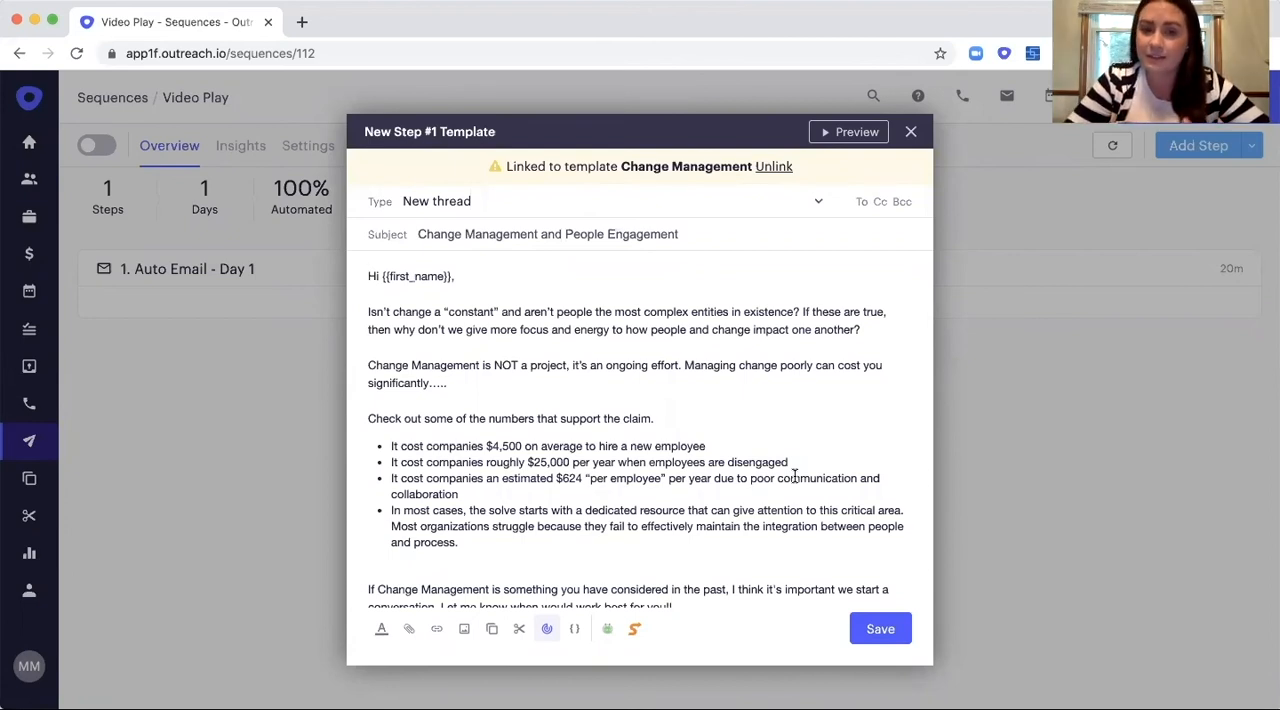
pyautogui.click(668, 418)
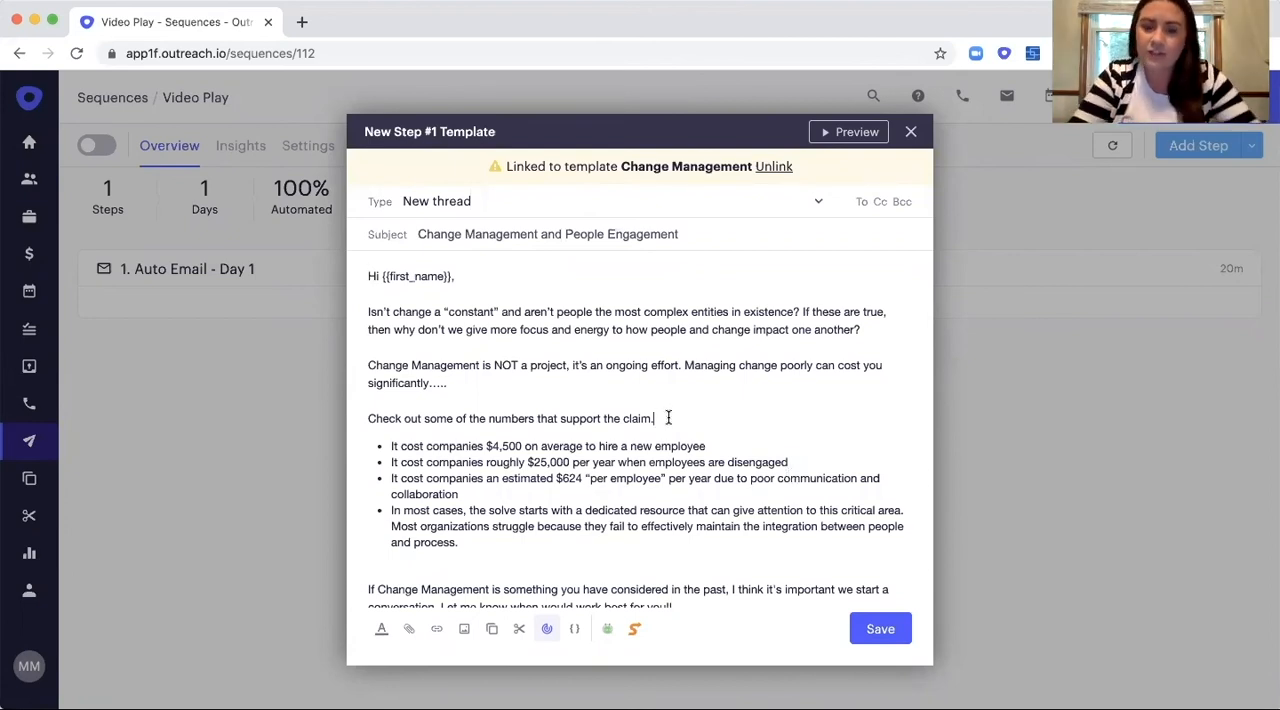
pyautogui.click(879, 630)
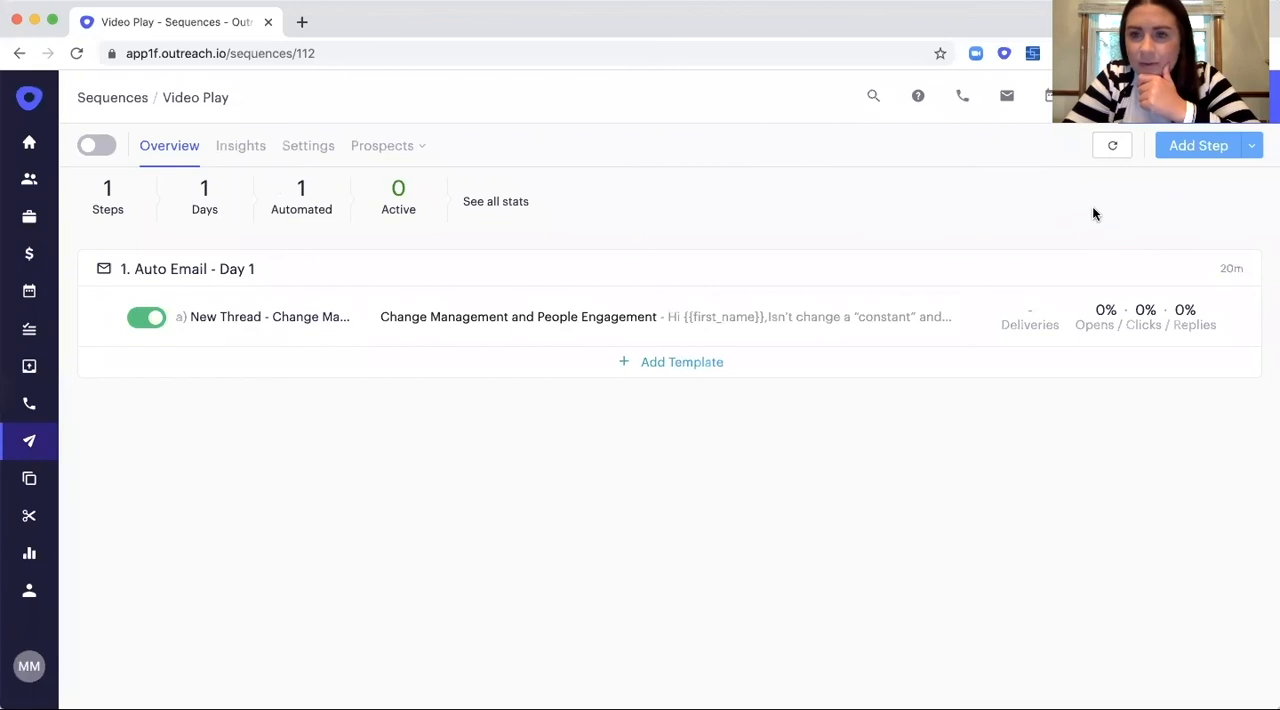
# Add a LinkedIn View a Profile task as the second step, with a wait of 1 day and normal priority.
pyautogui.click(1176, 145)
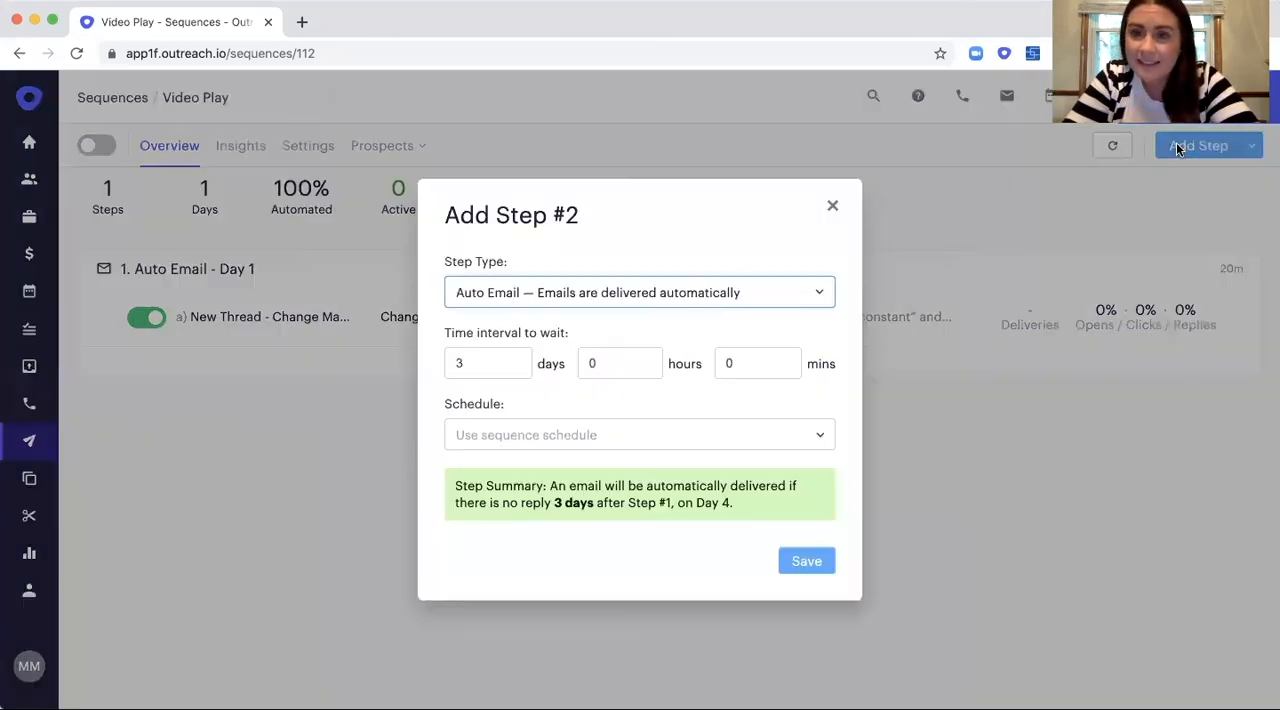
pyautogui.click(716, 292)
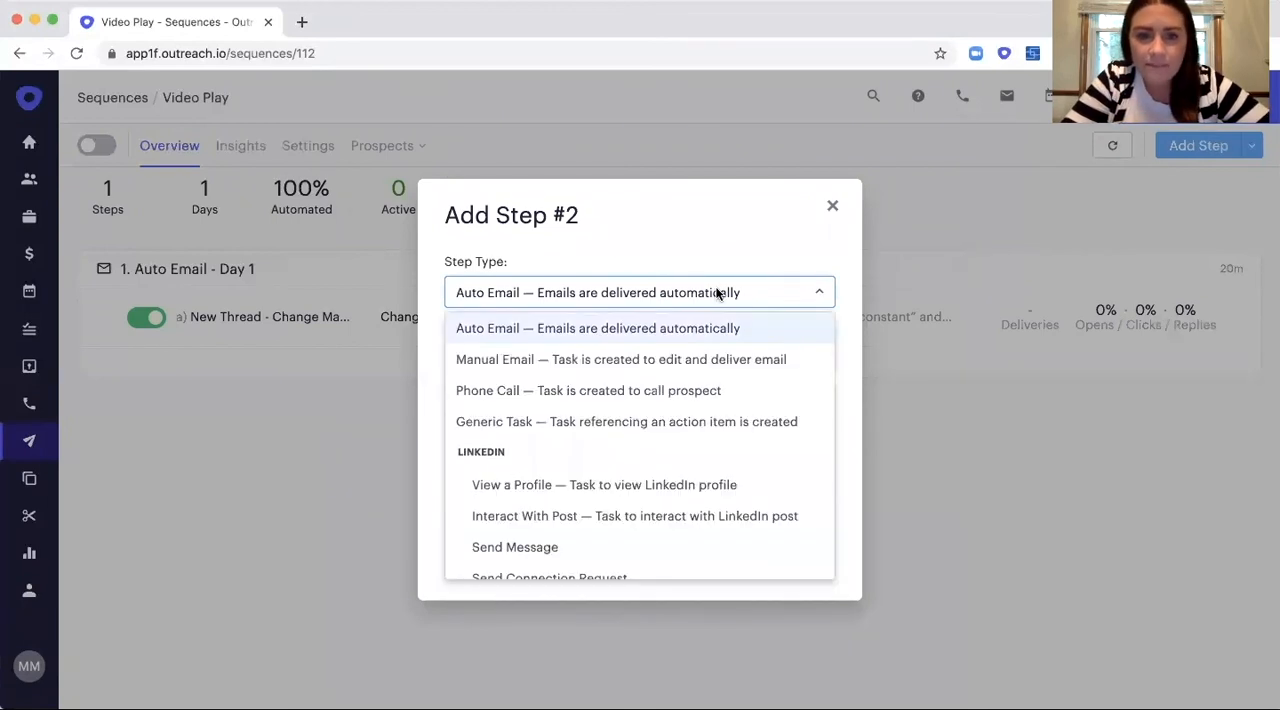
pyautogui.click(655, 485)
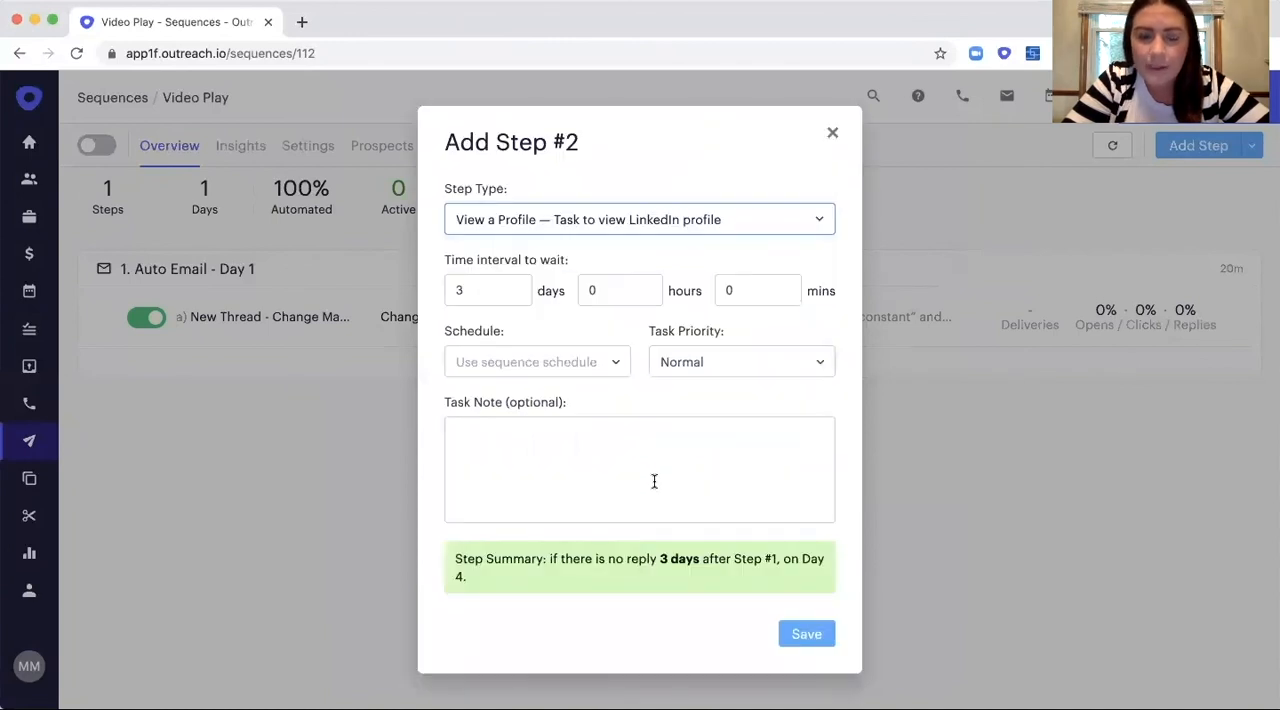
pyautogui.click(495, 294)
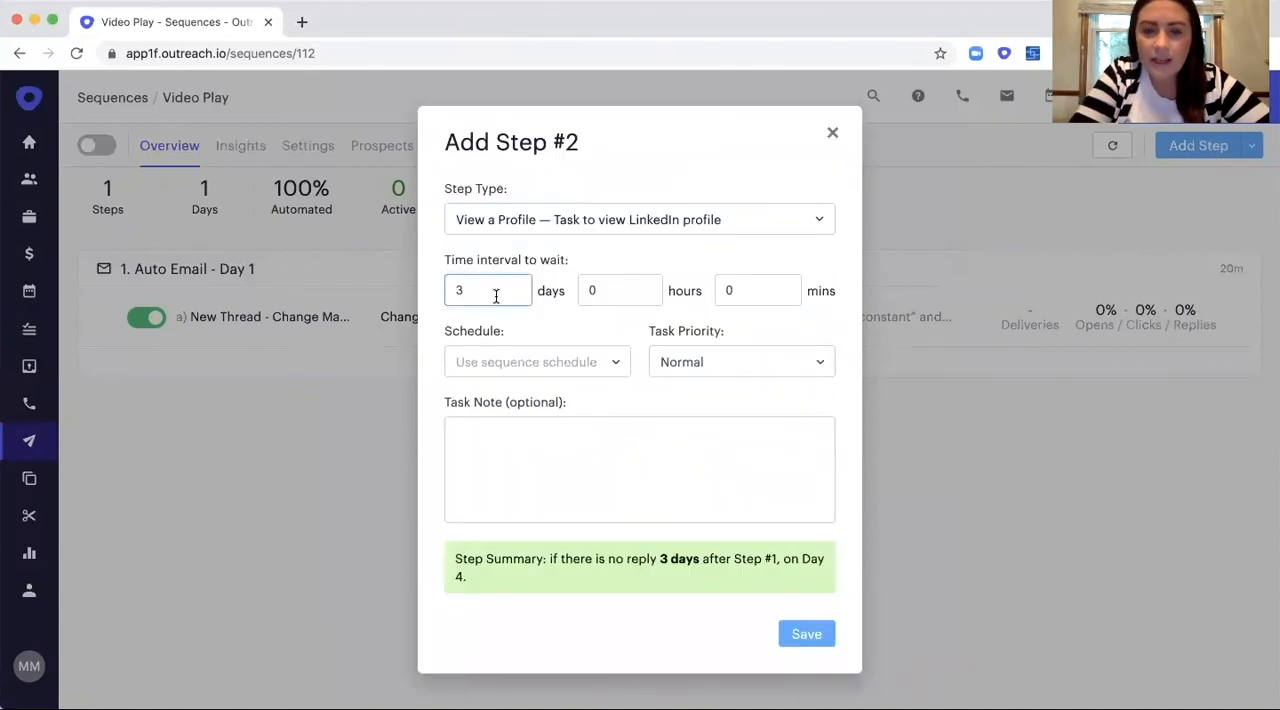
pyautogui.press('BackSpace')
pyautogui.write('0')
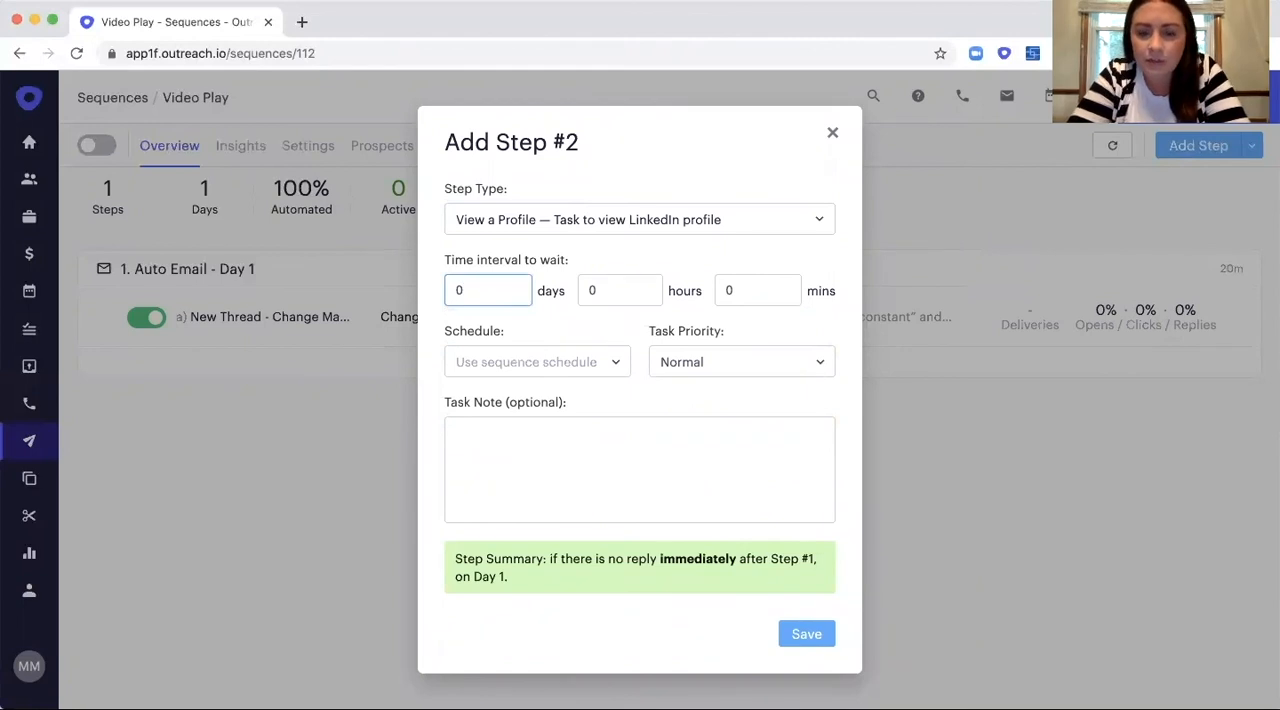
pyautogui.write('1')
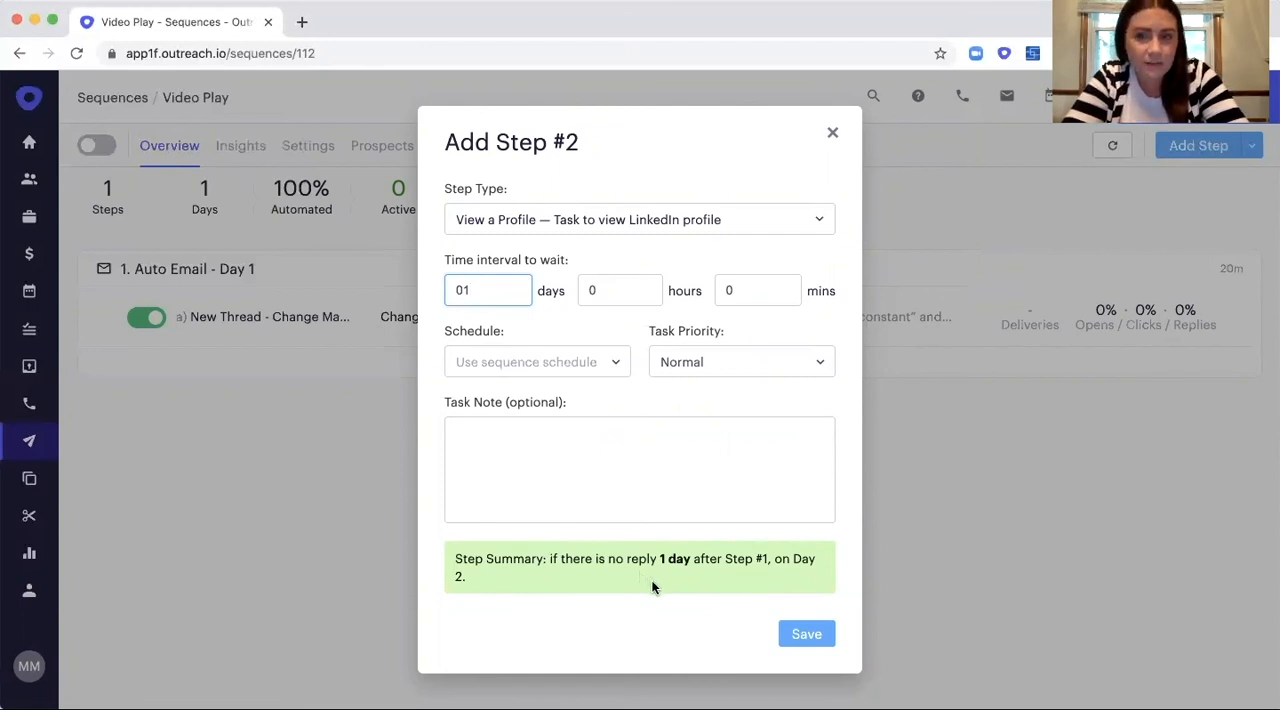
pyautogui.click(808, 640)
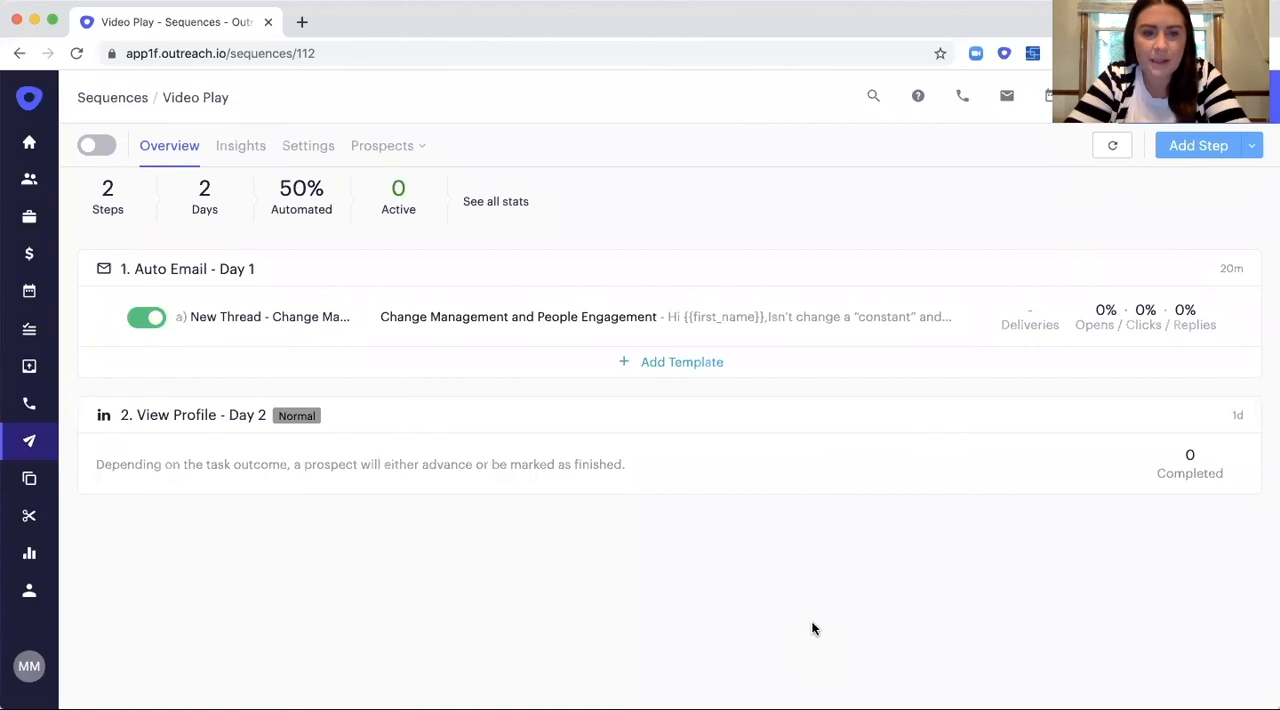